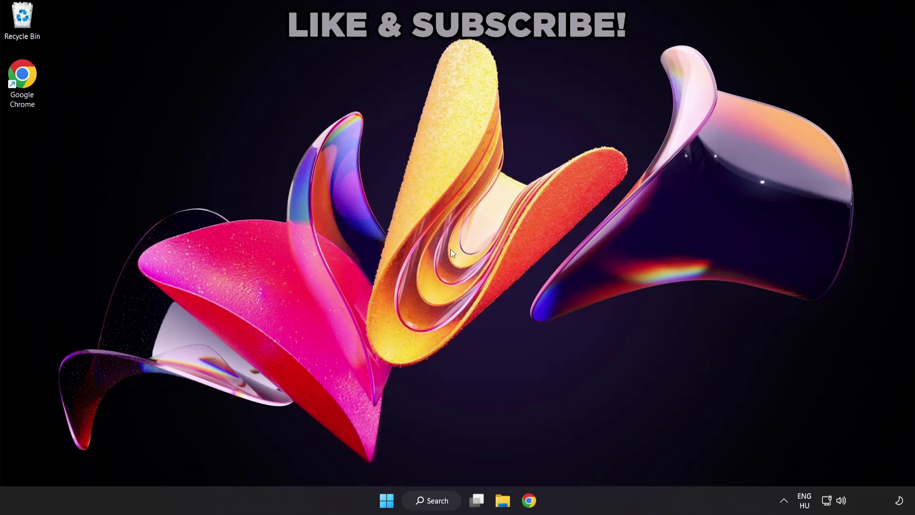
Search Windows for "device manager".
left_click(442, 507)
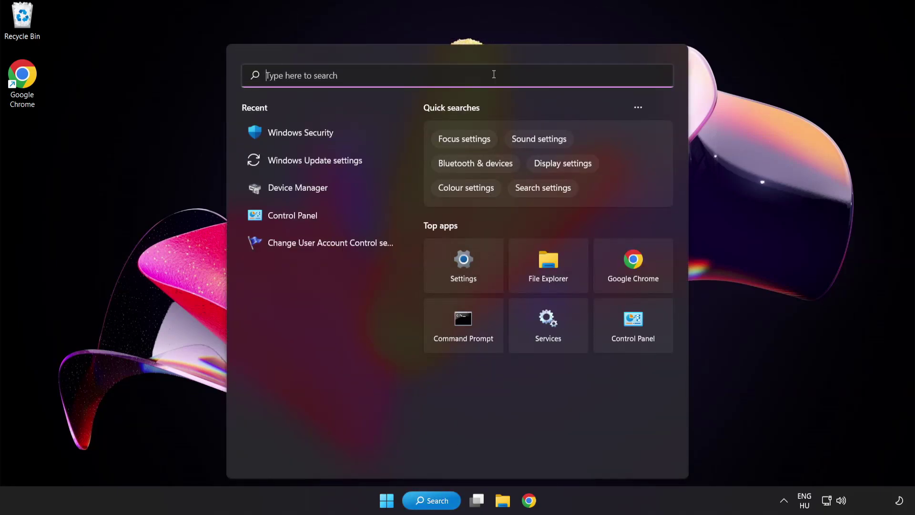
type("device manag")
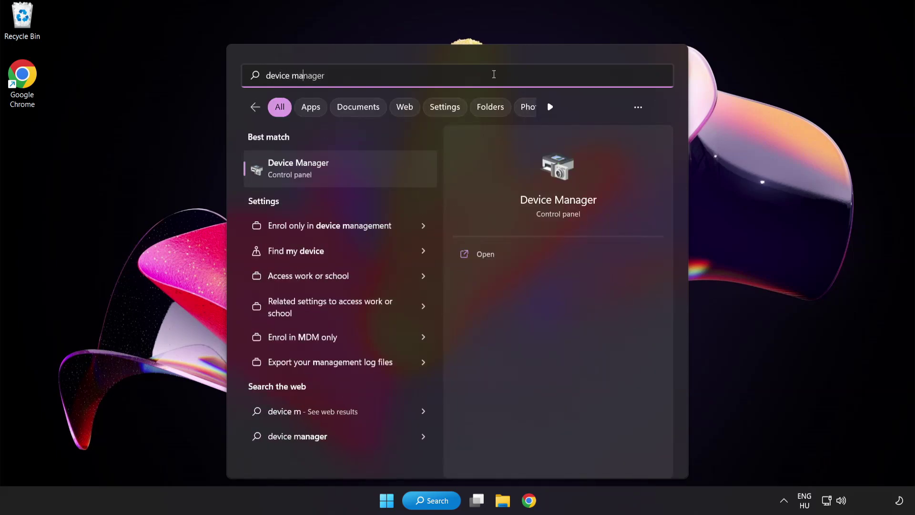
type("er")
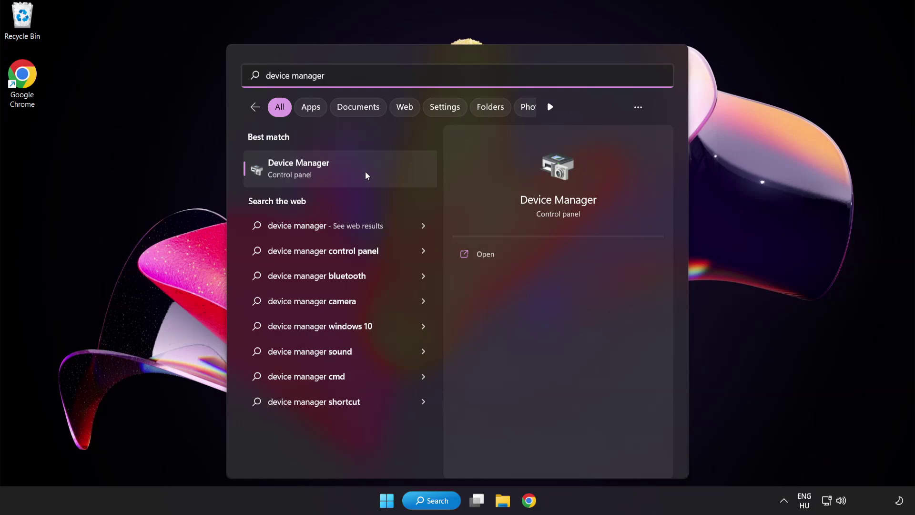
Open Device Manager, expand Display adapters and bring up the VMware SVGA 3D adapter's actions.
left_click(366, 174)
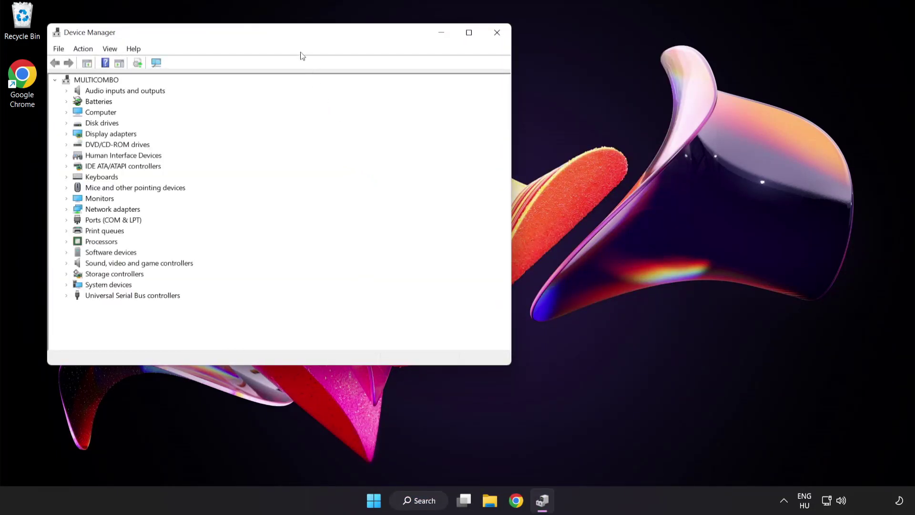
left_click_drag(292, 33, 448, 95)
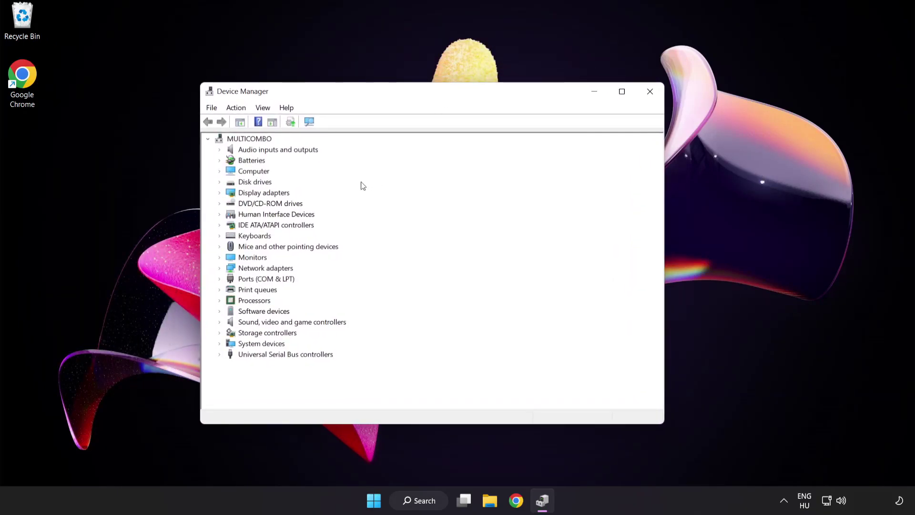
left_click(283, 197)
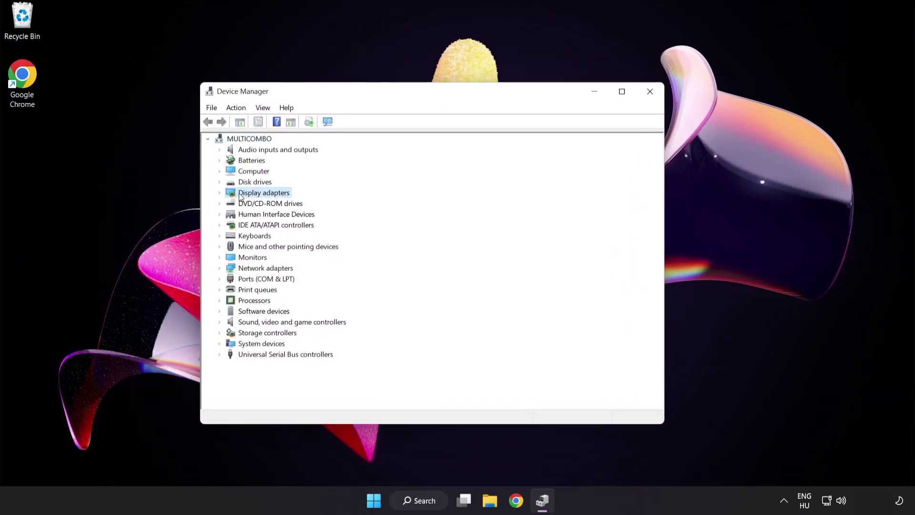
left_click(220, 193)
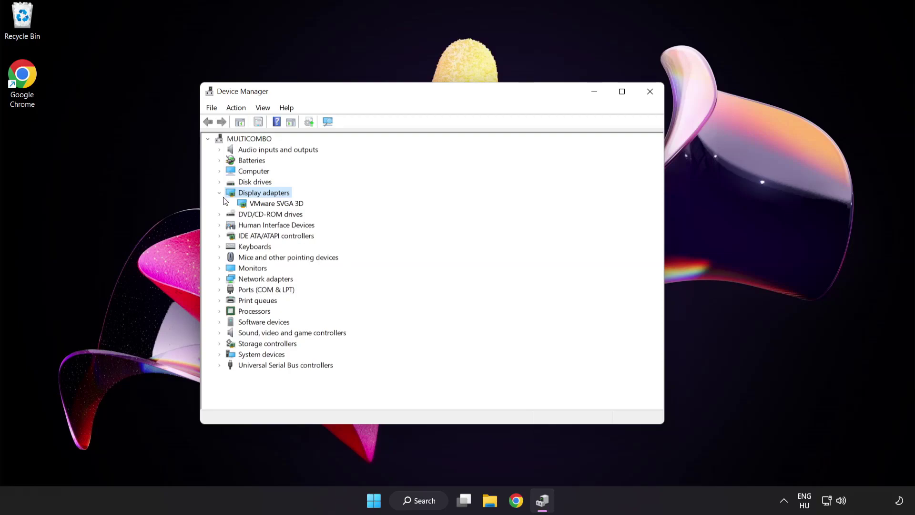
left_click(242, 205)
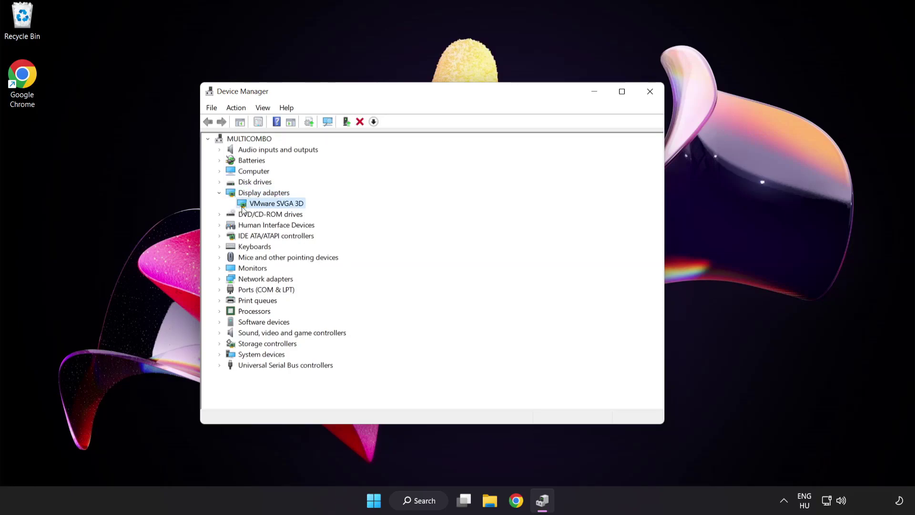
right_click(273, 205)
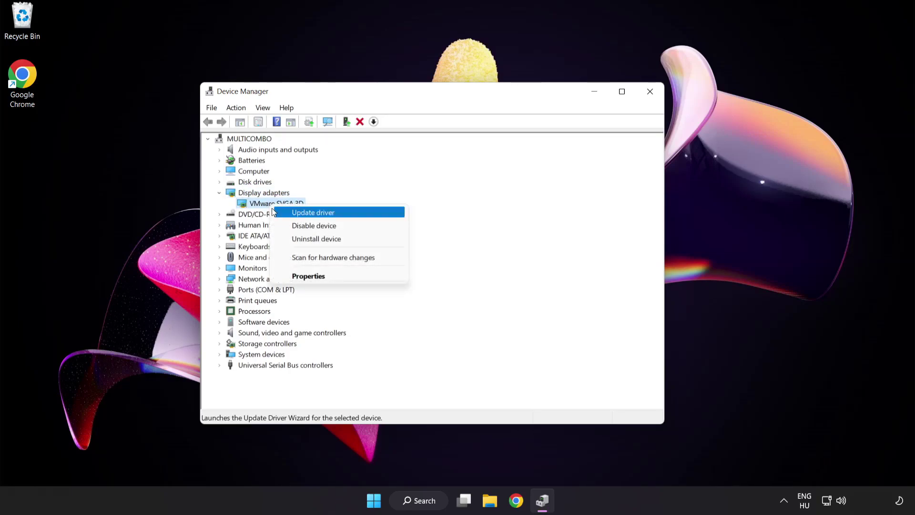
Search automatically for a VMware SVGA 3D driver, then close the wizard and Device Manager.
left_click(356, 213)
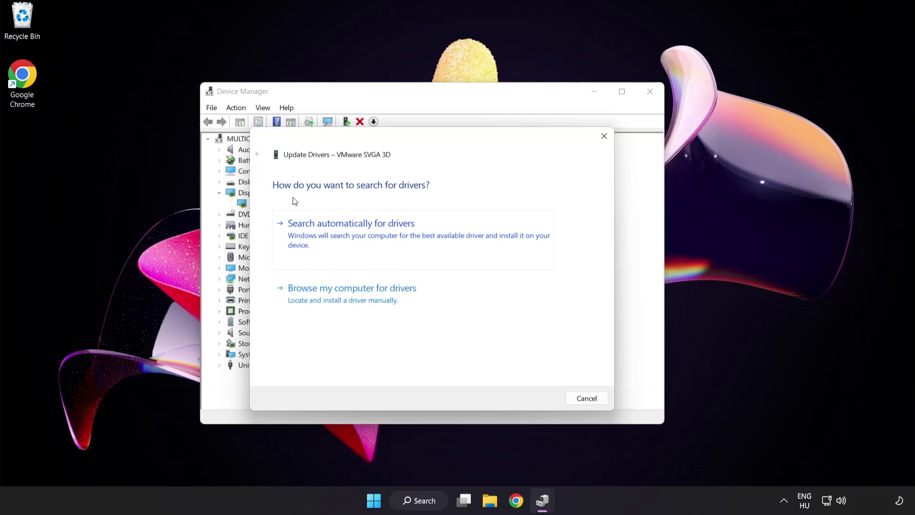
left_click(399, 233)
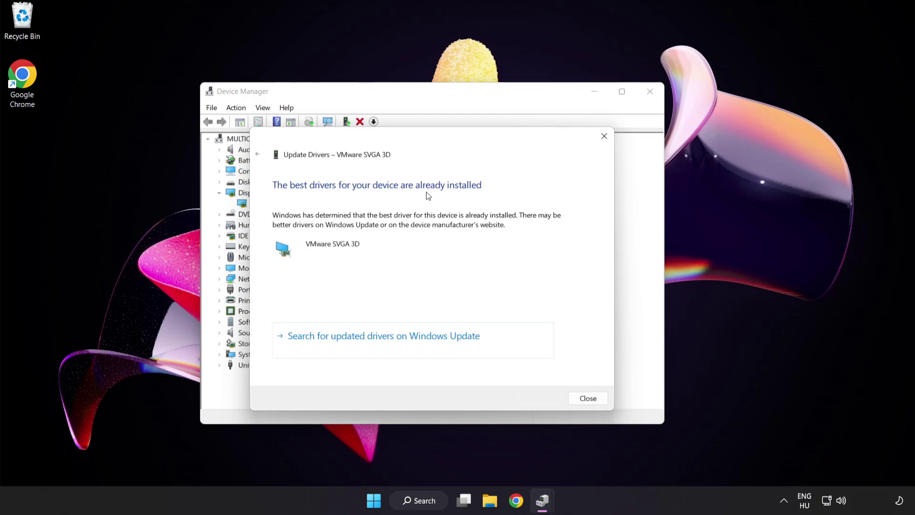
left_click(585, 401)
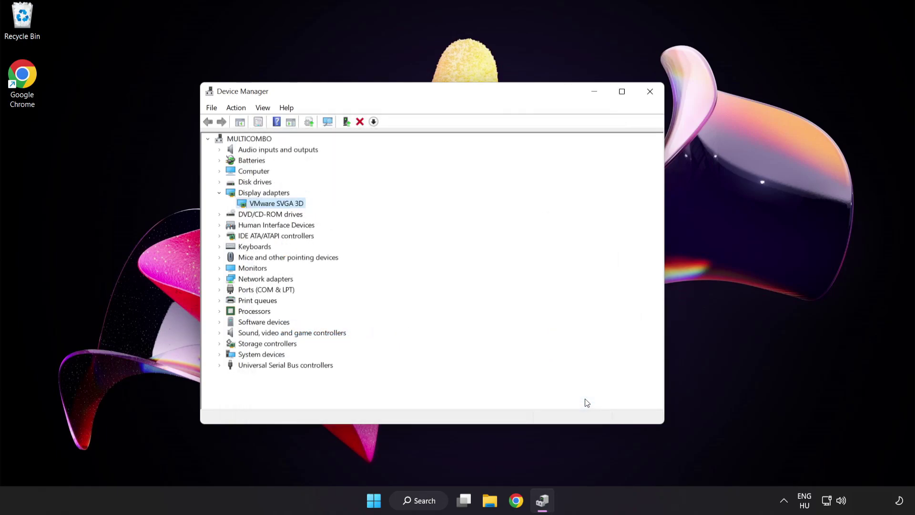
left_click(650, 92)
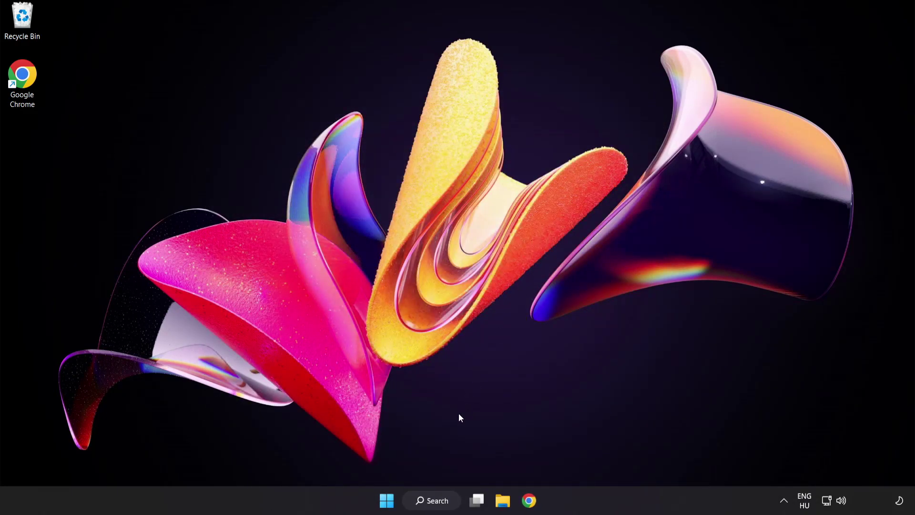
Search Windows for "update".
left_click(444, 503)
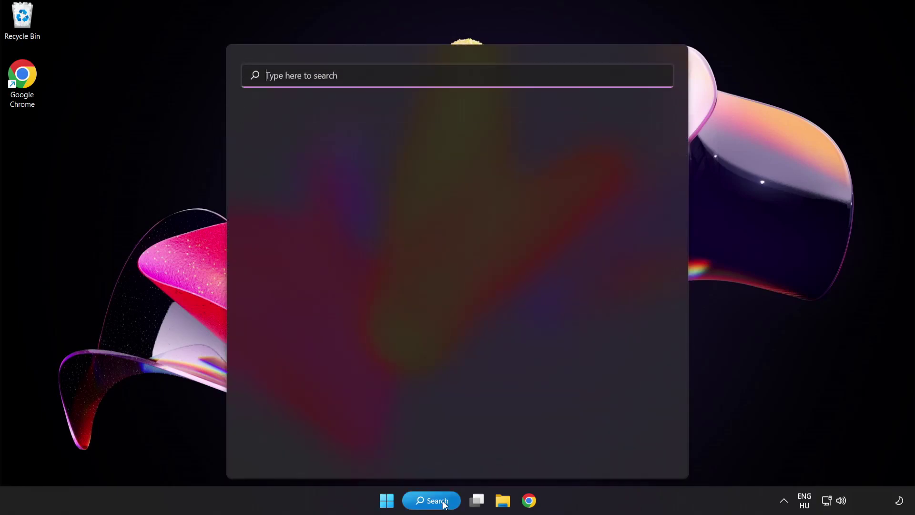
type("update")
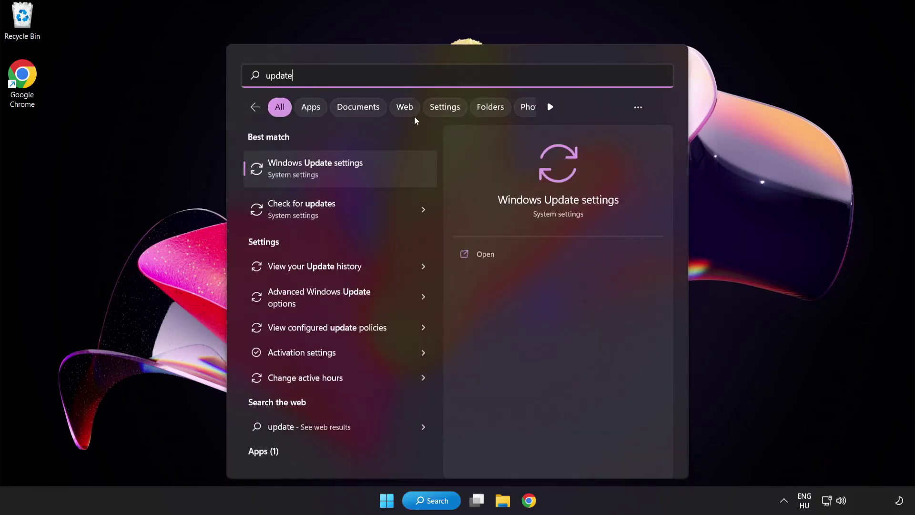
Check for updates in Windows Update settings, then close Settings once it reports up to date.
left_click(350, 176)
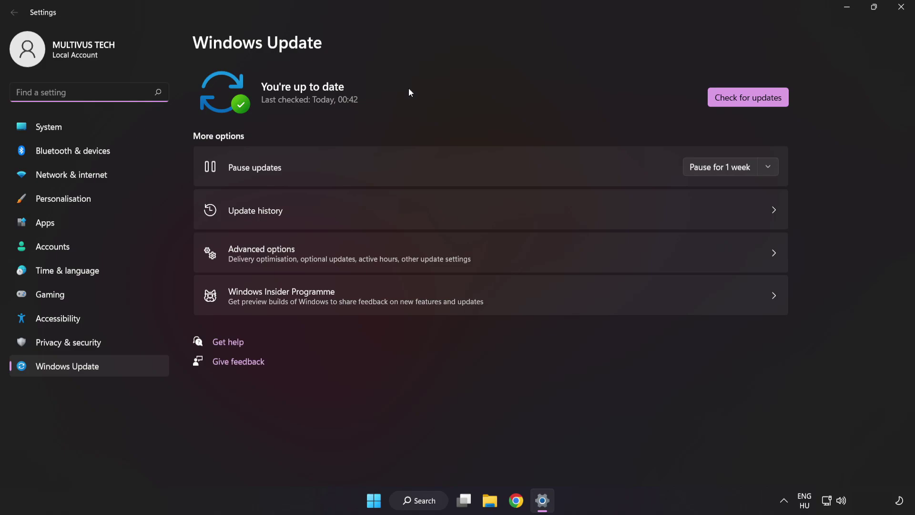
left_click(745, 102)
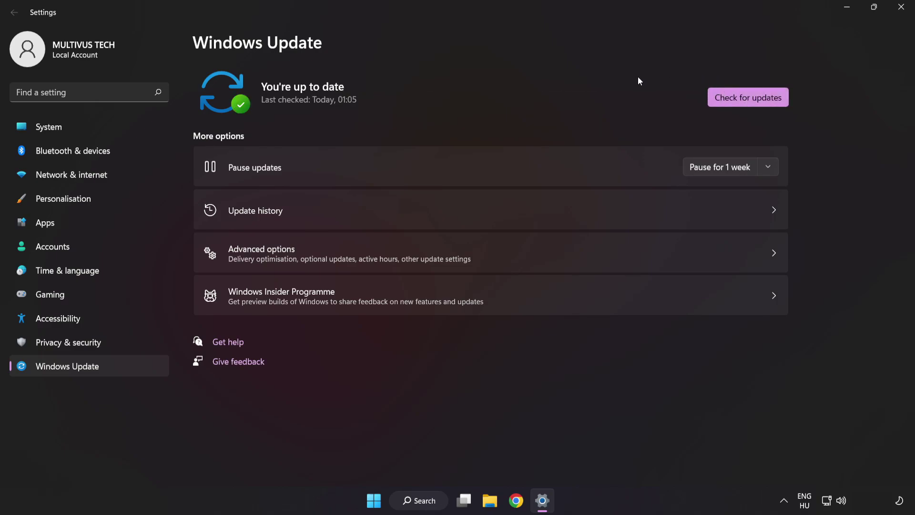
left_click(900, 13)
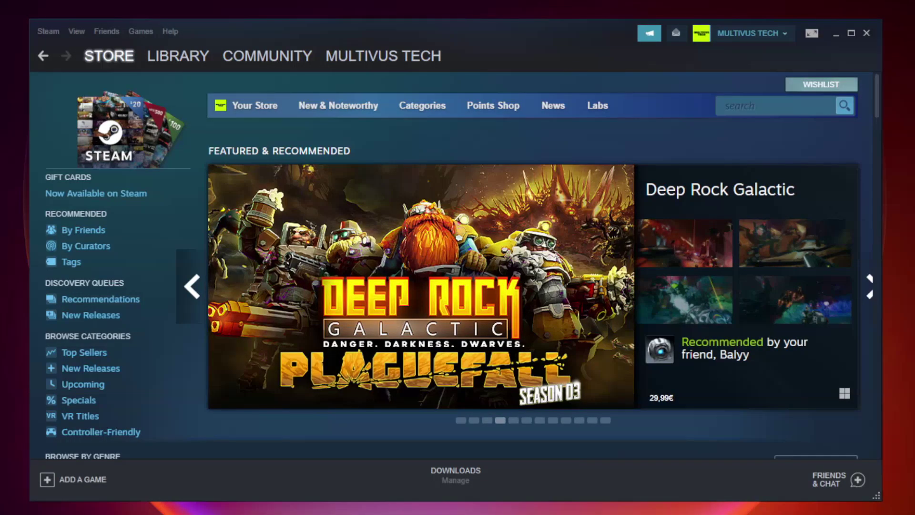
In the Steam Library, bring up the options for YOUR NOT WORKING GAME under Favorites.
mouse_move(150, 59)
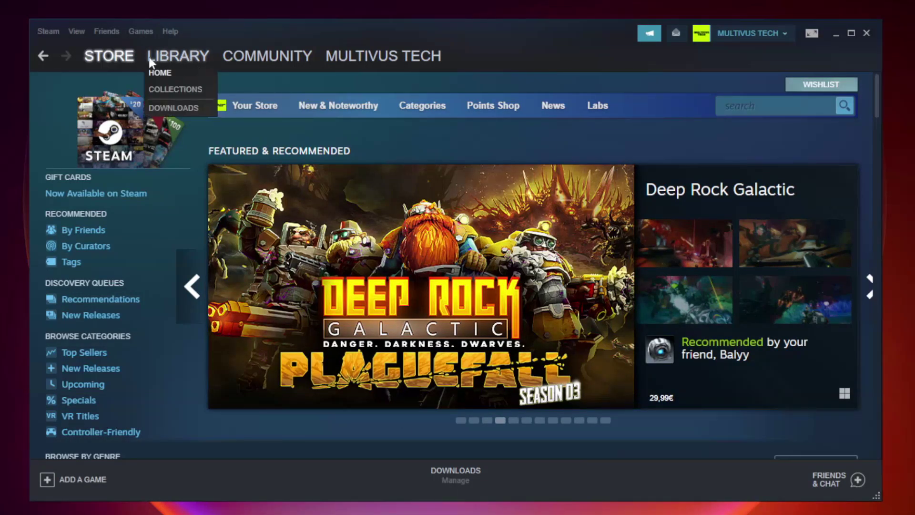
left_click(186, 61)
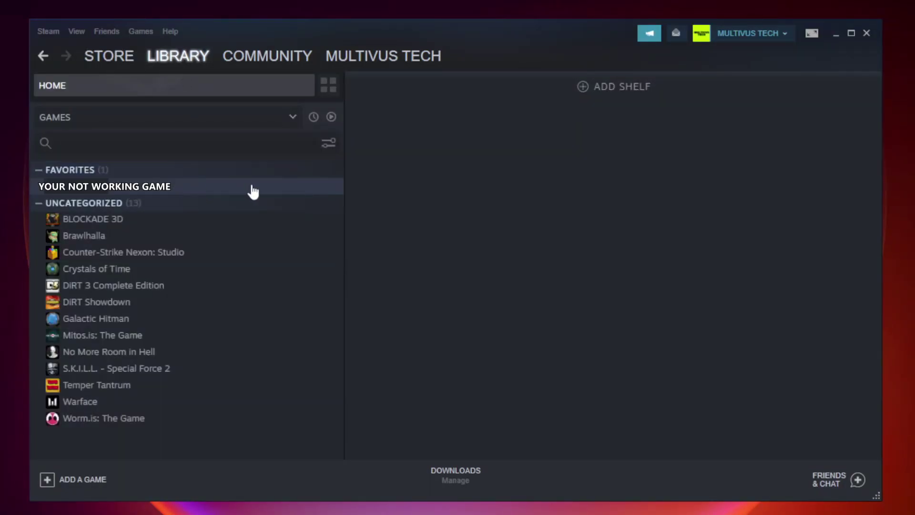
right_click(199, 191)
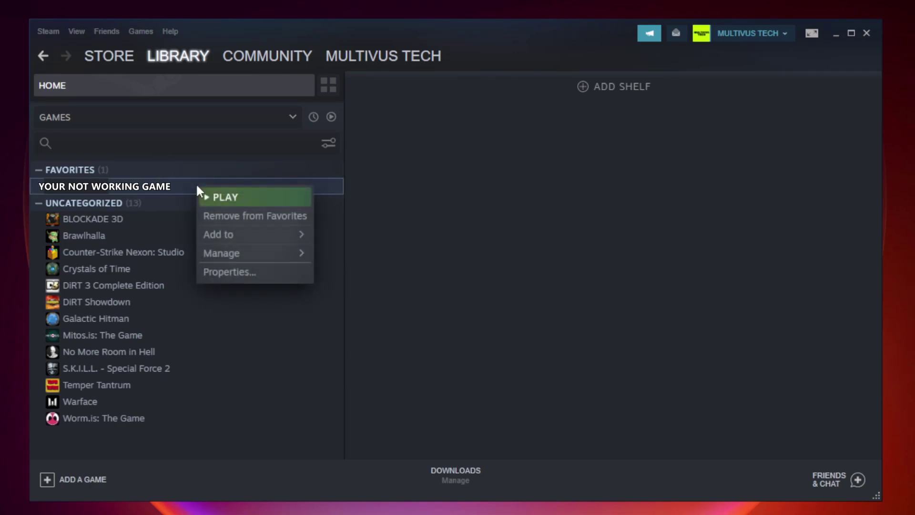
Verify the integrity of Unturned's game files from its Properties > Local Files.
left_click(252, 271)
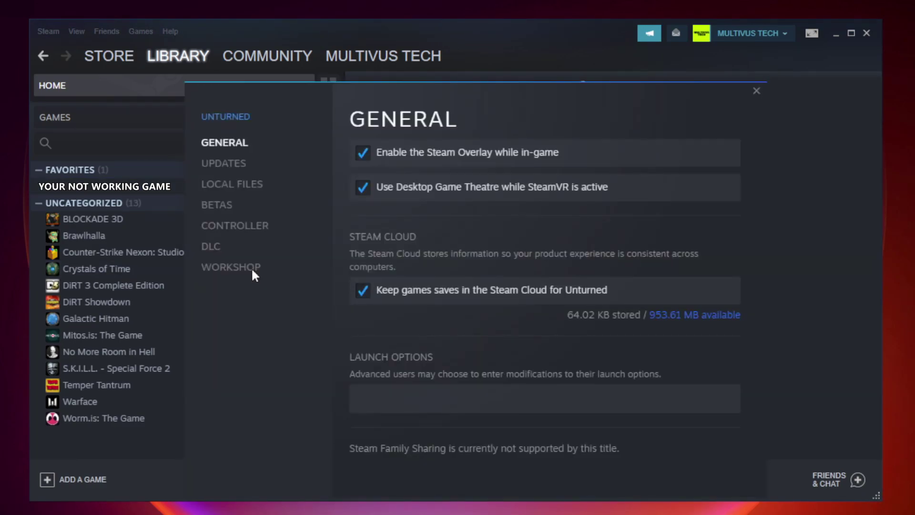
left_click(243, 188)
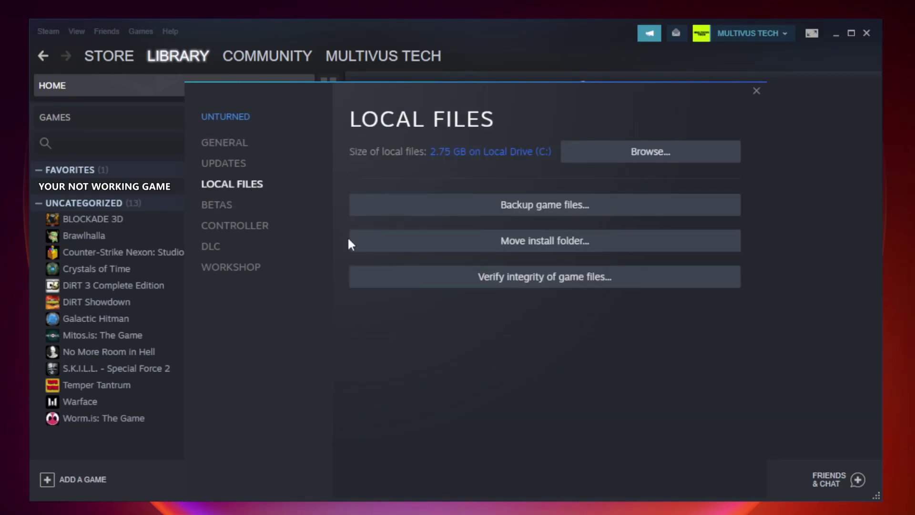
left_click(554, 285)
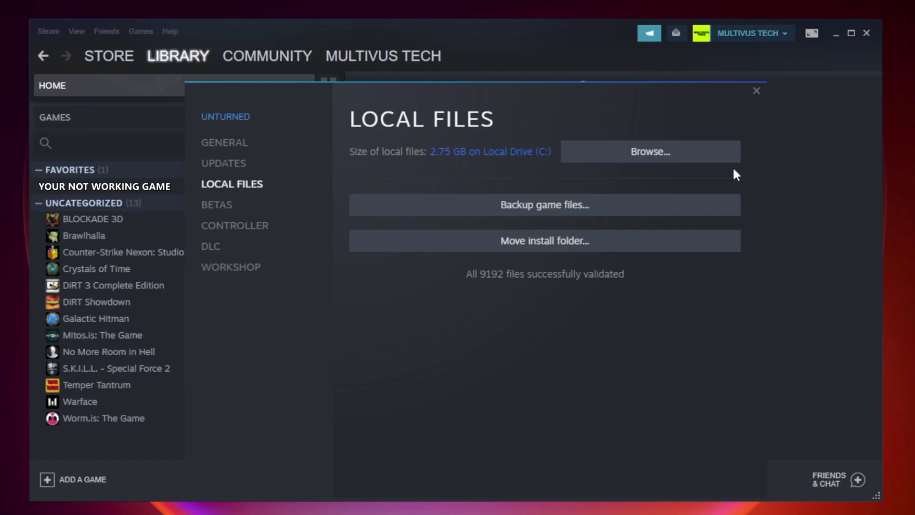
Open the game's install folder and bring up the YOUR NOT WORKING GAME shortcut's menu.
left_click(655, 165)
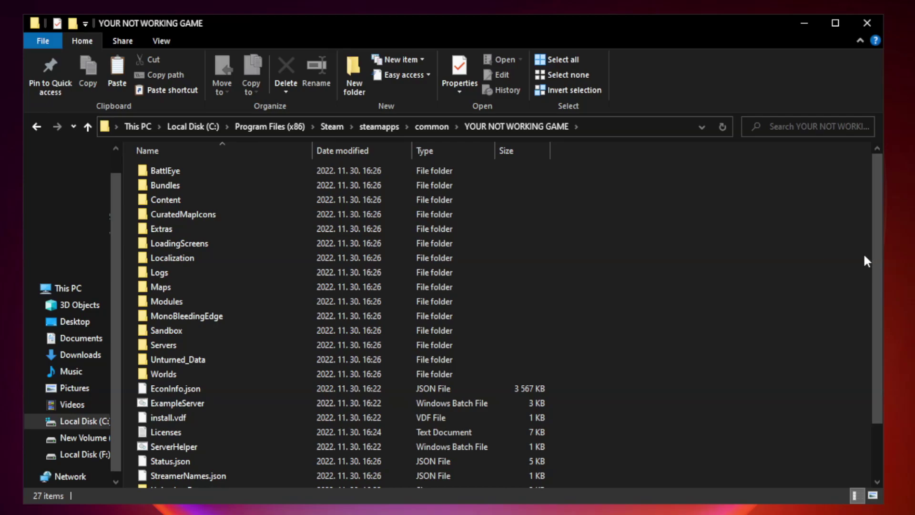
left_click_drag(878, 250, 879, 328)
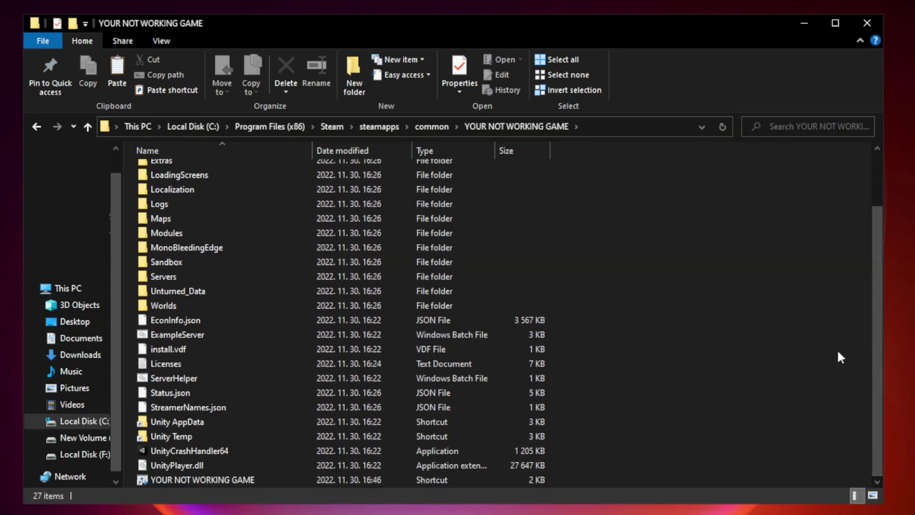
left_click(363, 479)
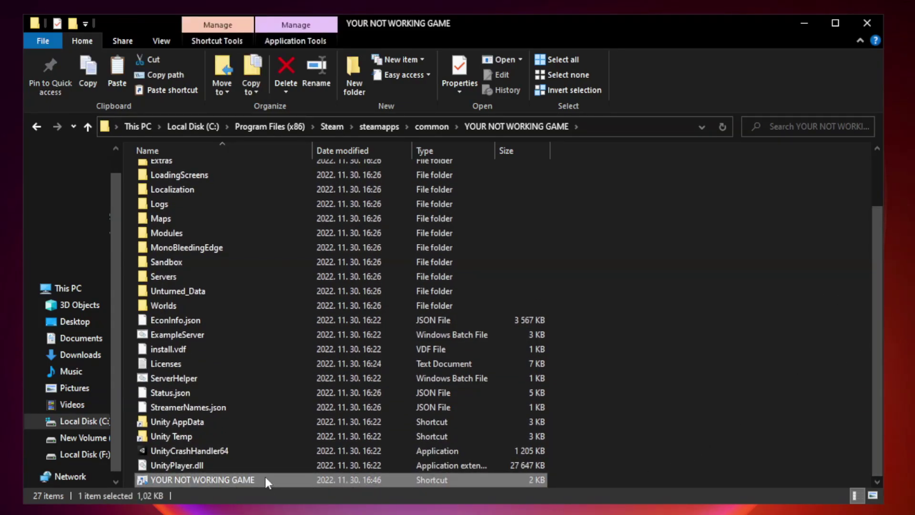
right_click(310, 480)
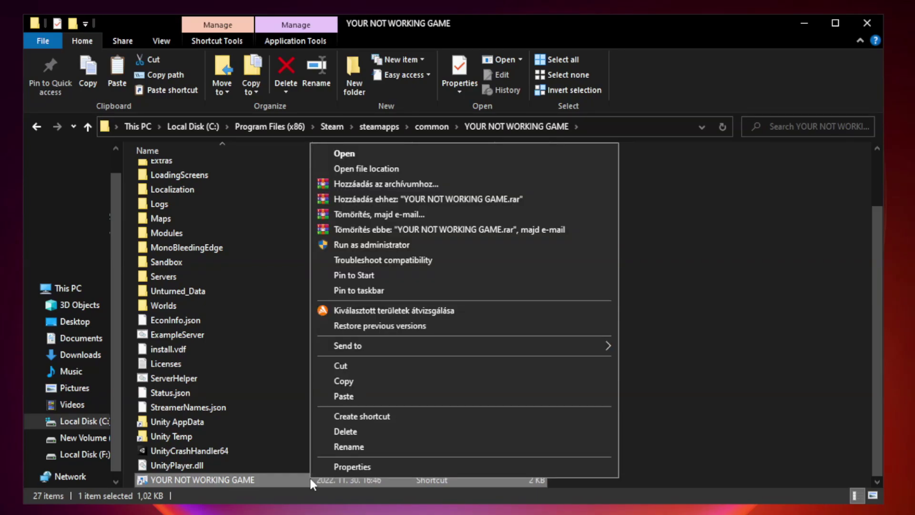
Set the shortcut to Windows 8 compatibility, run as administrator, fullscreen optimizations off, and save.
left_click(461, 468)
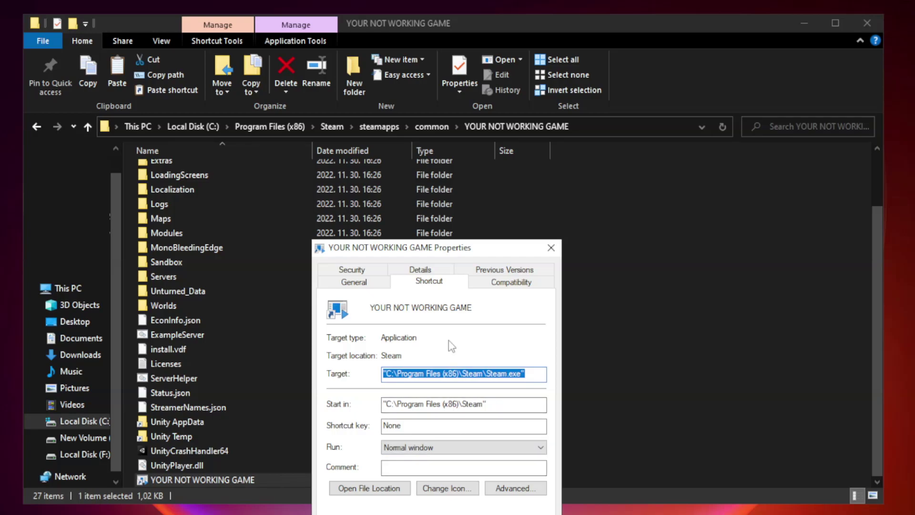
left_click_drag(454, 253, 454, 103)
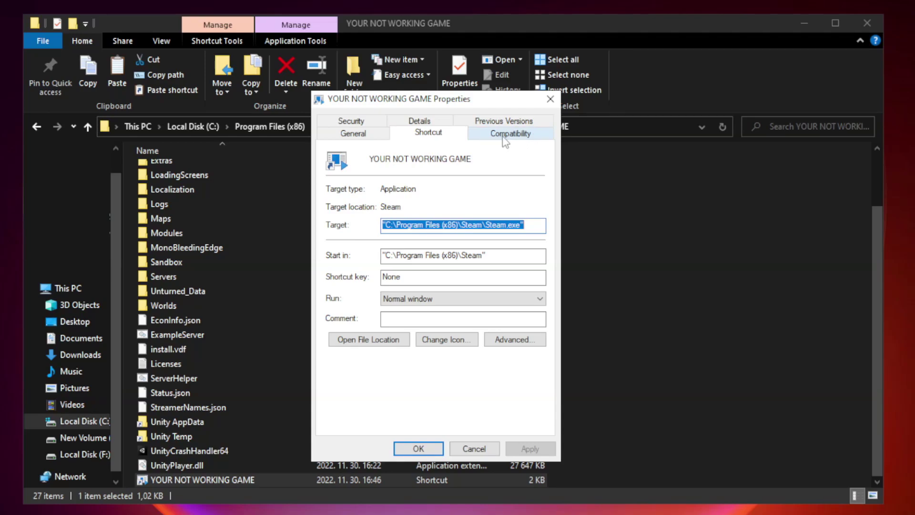
left_click(509, 138)
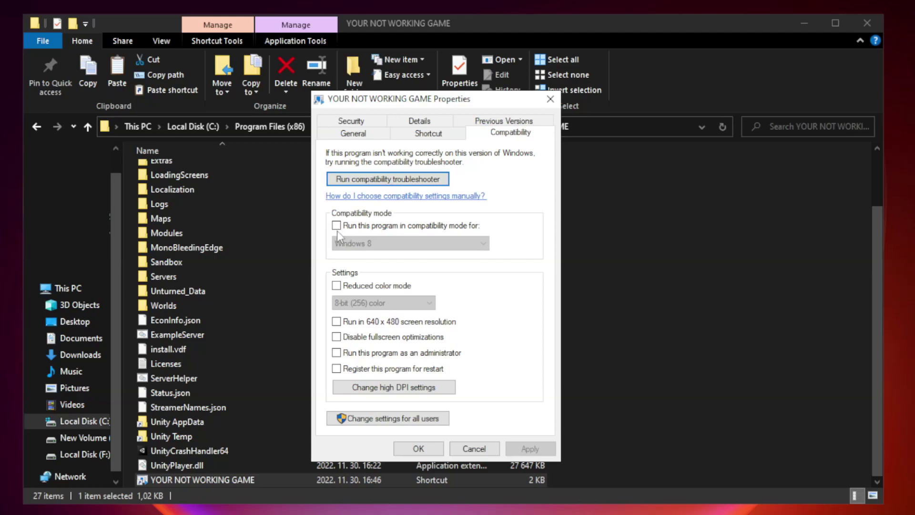
left_click(363, 226)
left_click(409, 243)
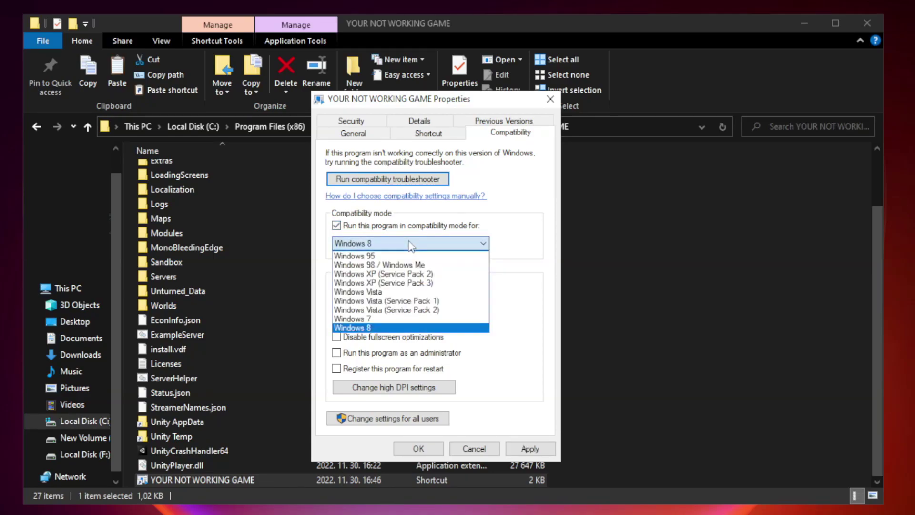
left_click(387, 328)
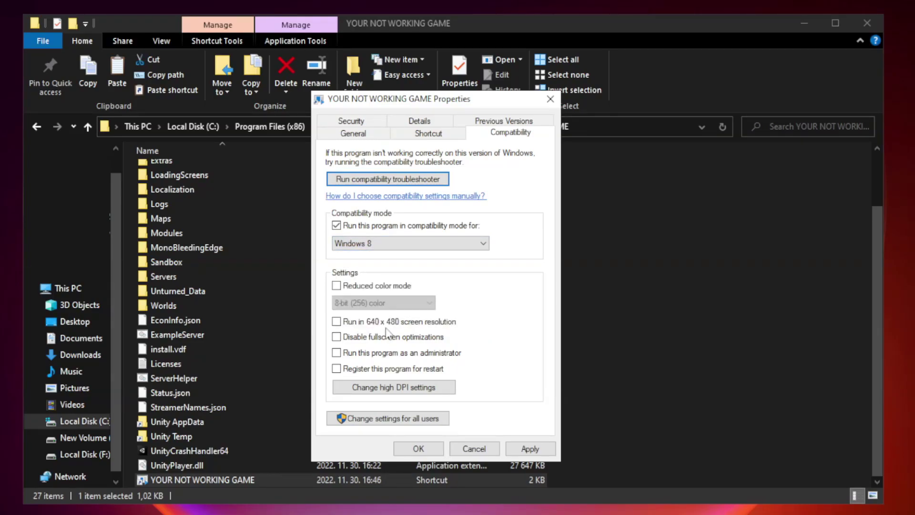
left_click(357, 339)
left_click(360, 356)
left_click(527, 448)
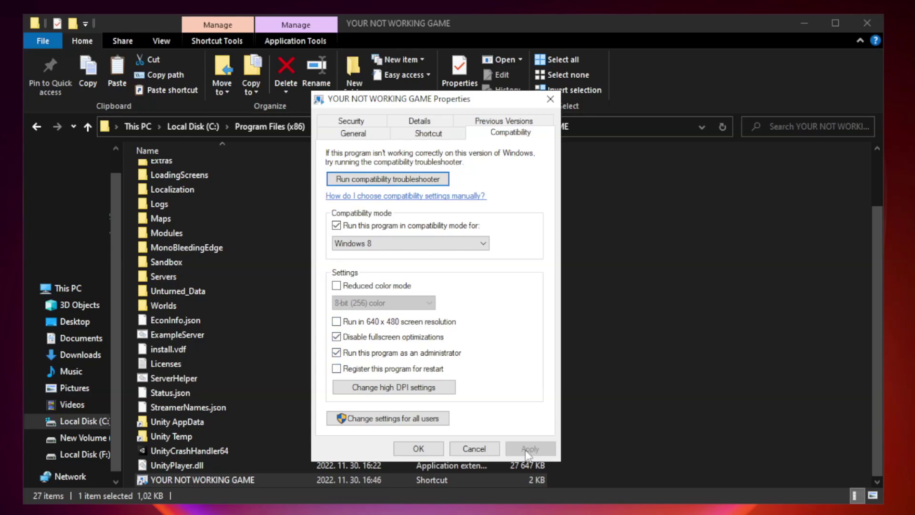
left_click(418, 449)
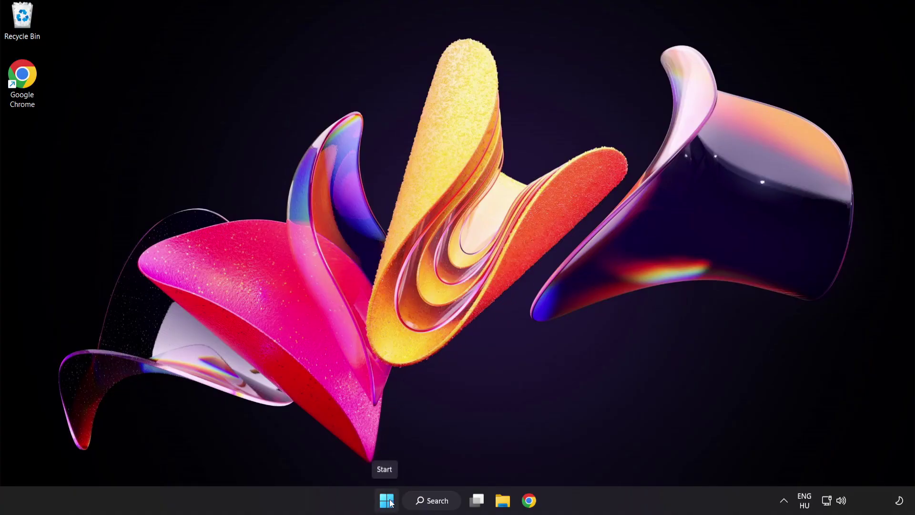
Open Task Manager's list of startup apps.
right_click(390, 503)
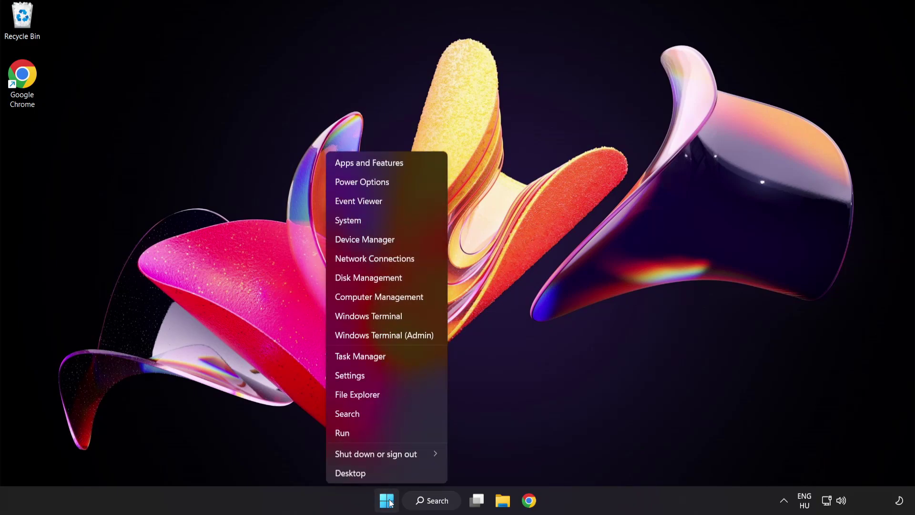
left_click(395, 358)
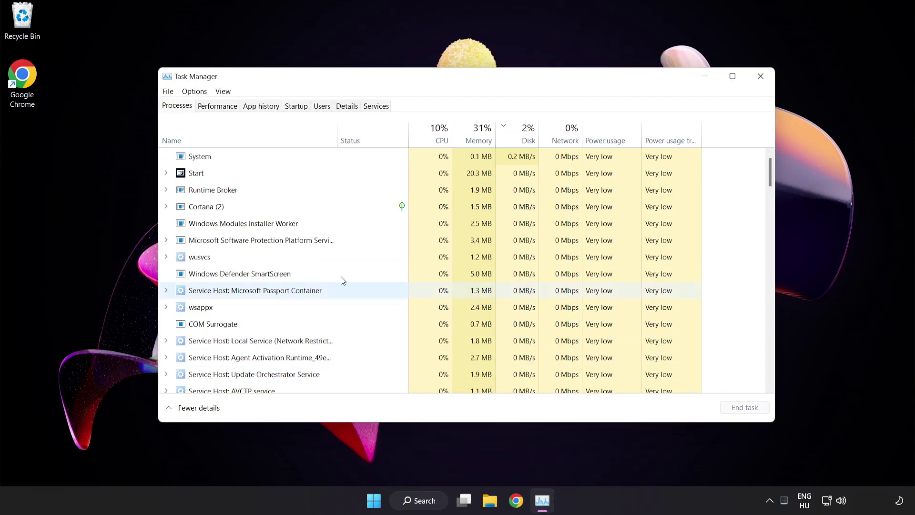
left_click(296, 106)
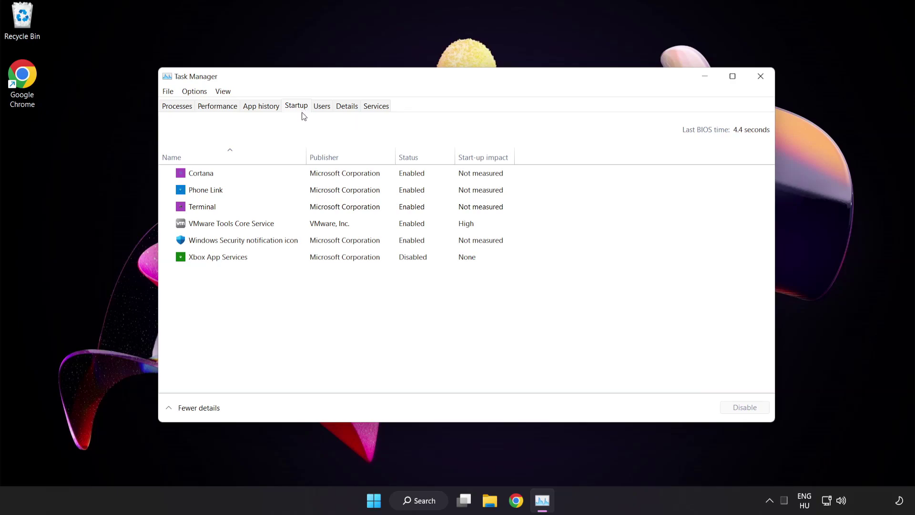
Disable Cortana, Phone Link, Terminal and the Windows Security notification icon at startup.
left_click(303, 178)
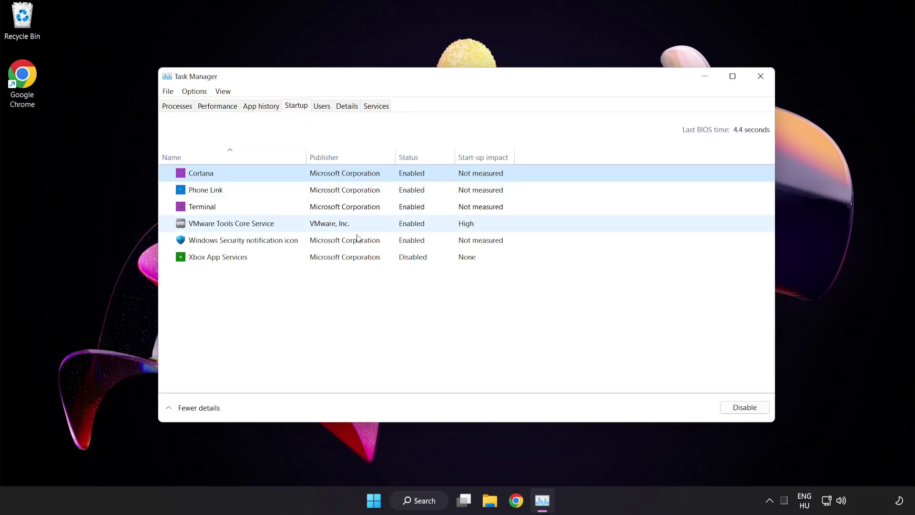
left_click(750, 411)
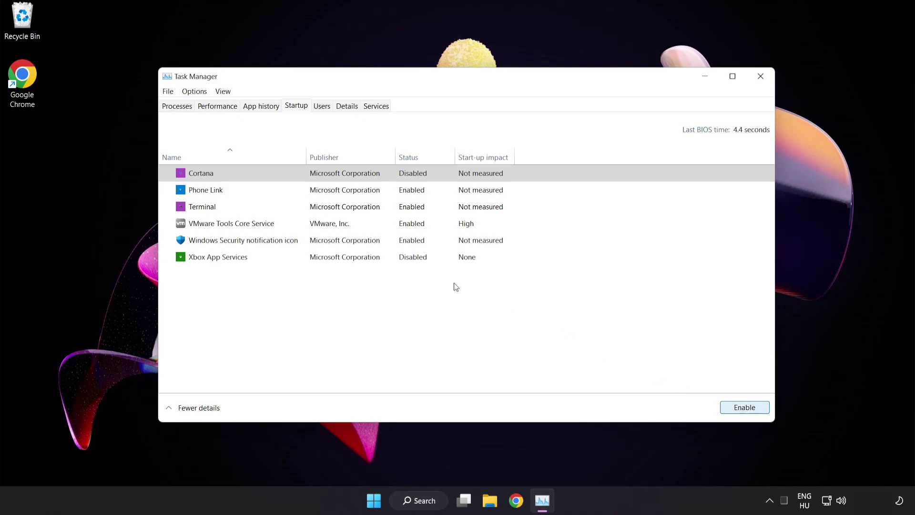
left_click(284, 190)
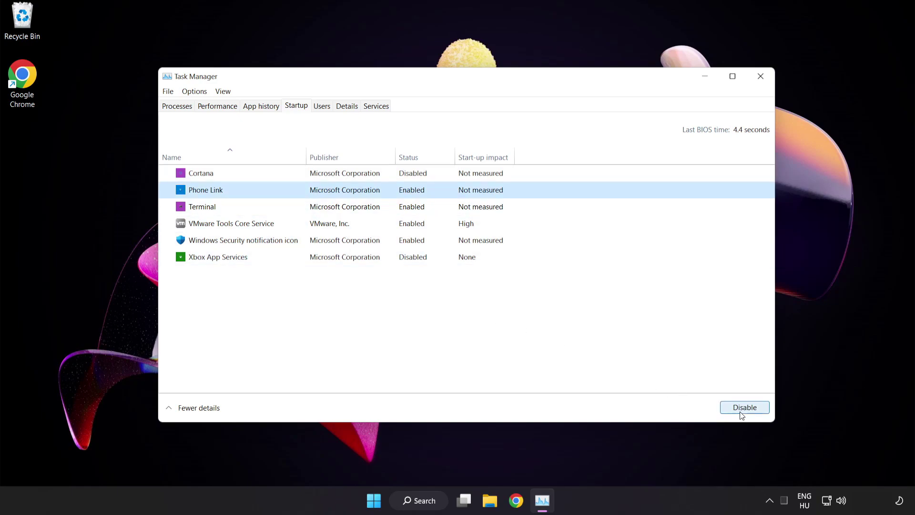
left_click(742, 409)
left_click(292, 209)
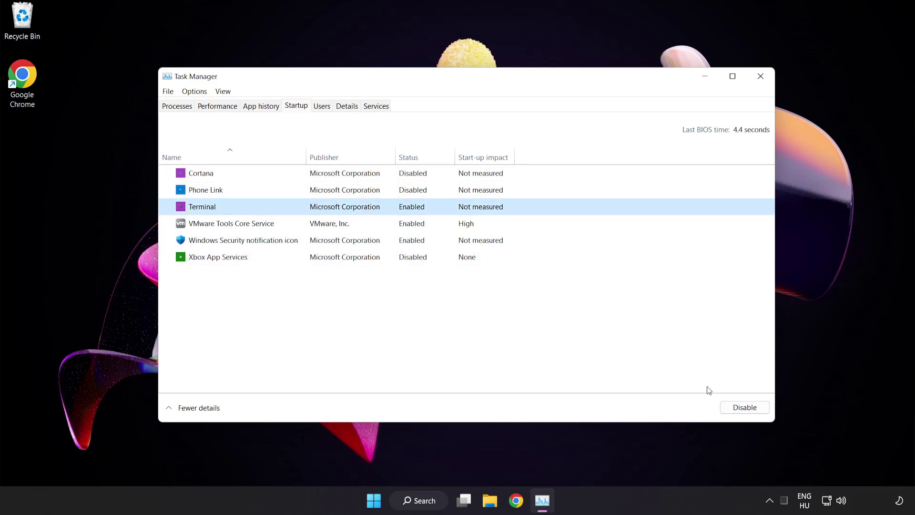
left_click(745, 408)
left_click(311, 243)
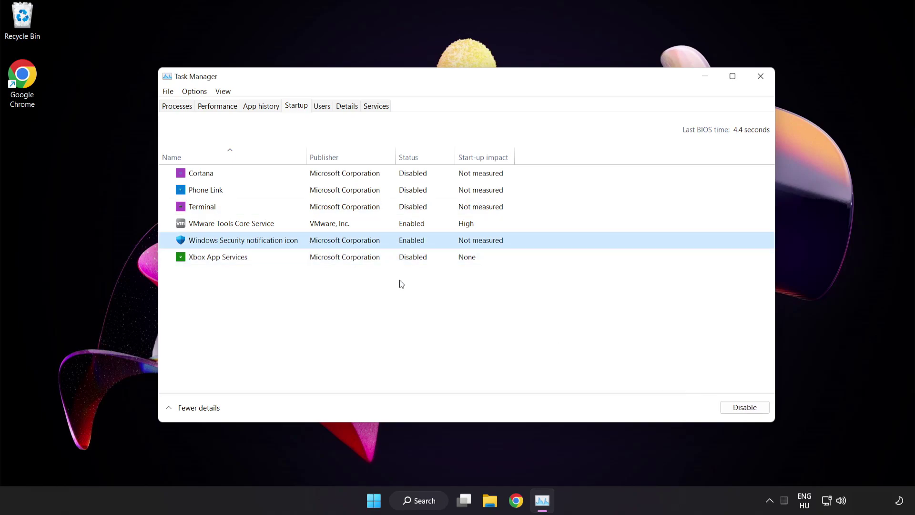
left_click(738, 409)
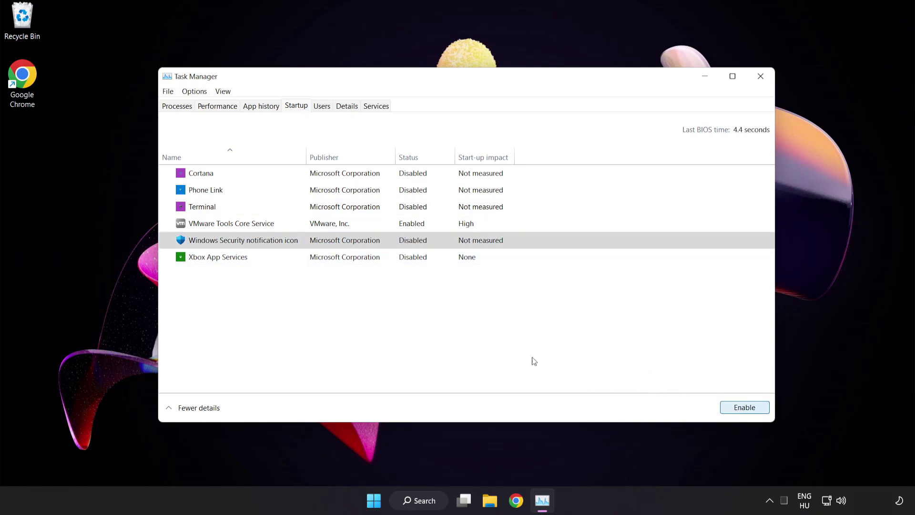
Close Task Manager and launch Windows Security from a 'security' search.
left_click(761, 78)
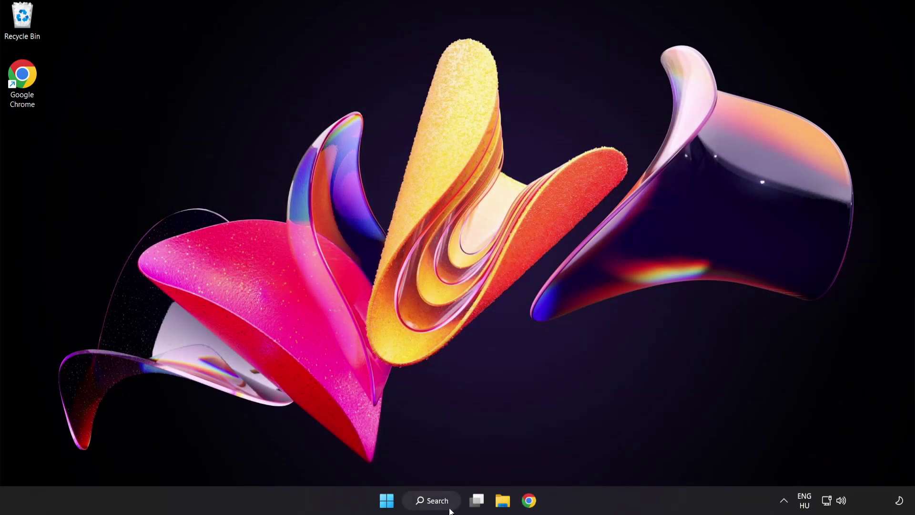
left_click(438, 500)
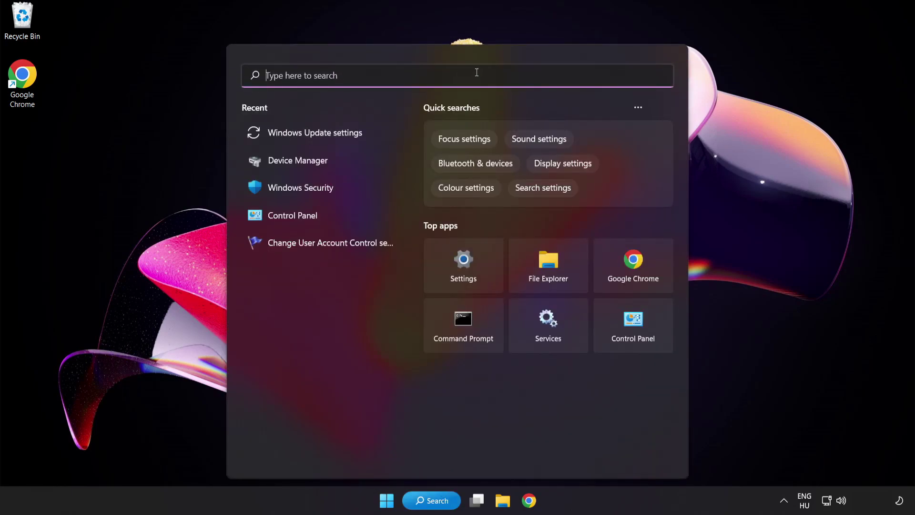
type("security")
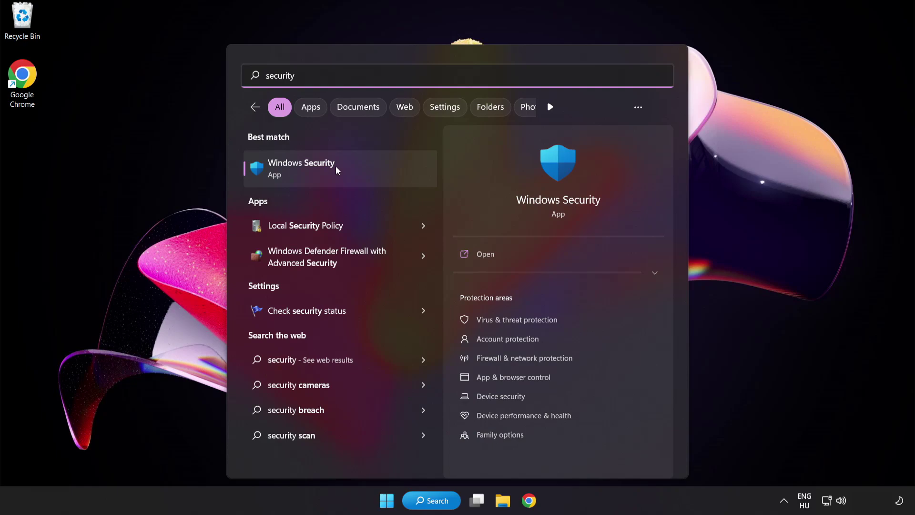
left_click(345, 167)
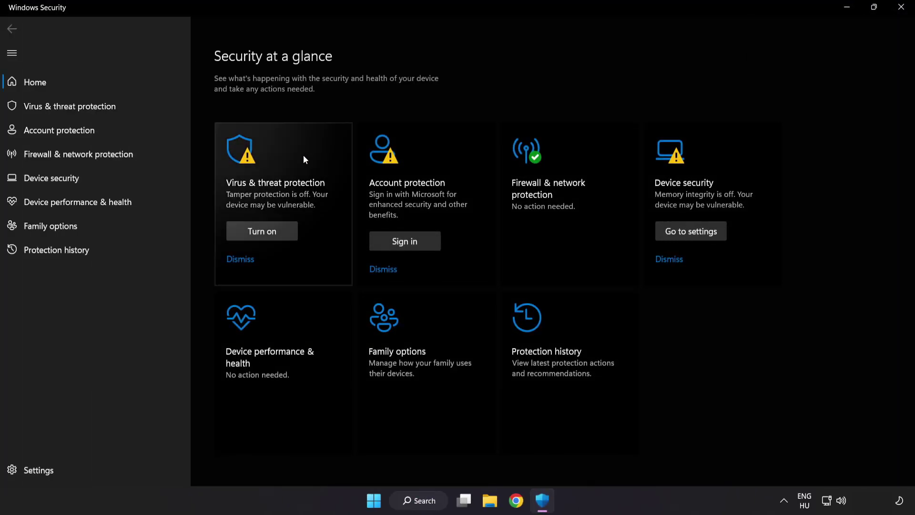
Go to the Virus & threat protection settings page and scroll to its exclusions section.
left_click(139, 105)
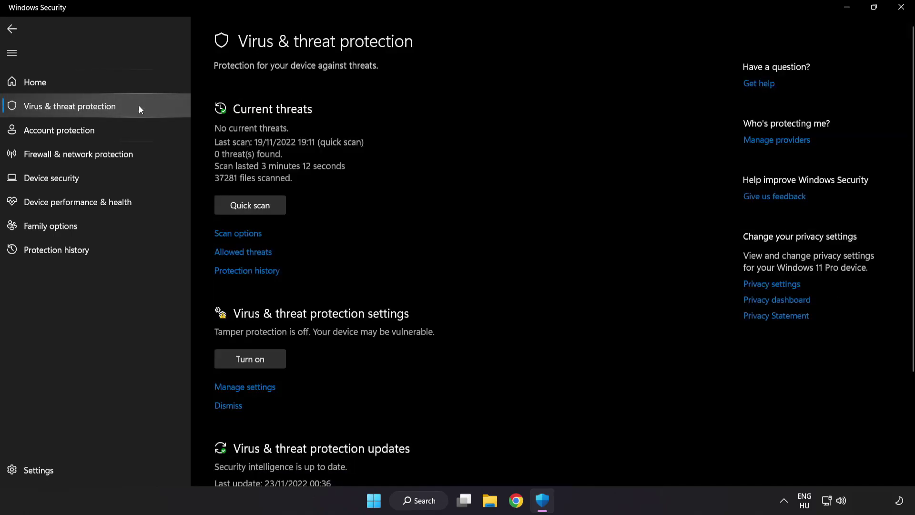
scroll(579, 138, "down", 3)
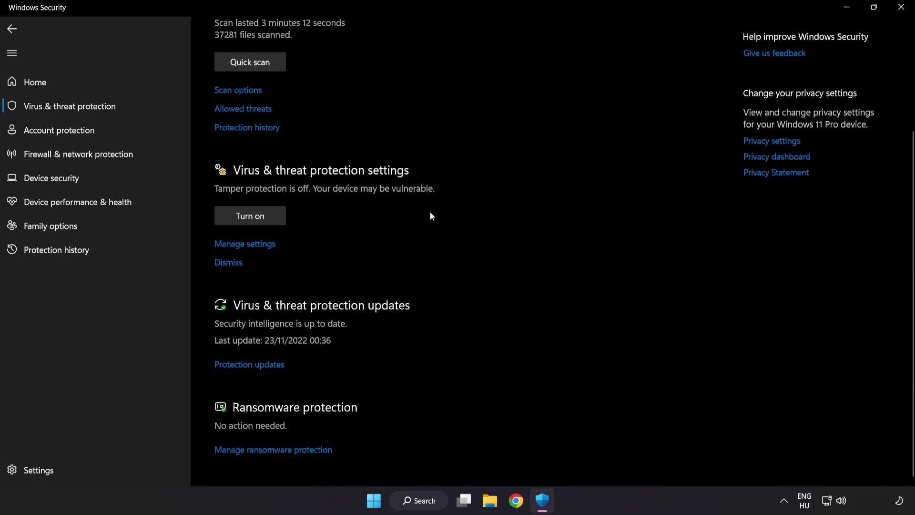
left_click(252, 245)
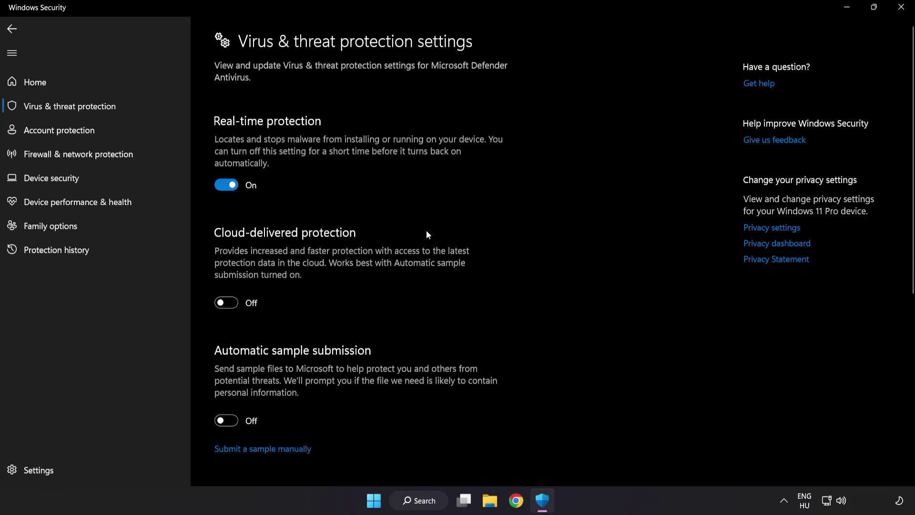
scroll(534, 253, "down", 7)
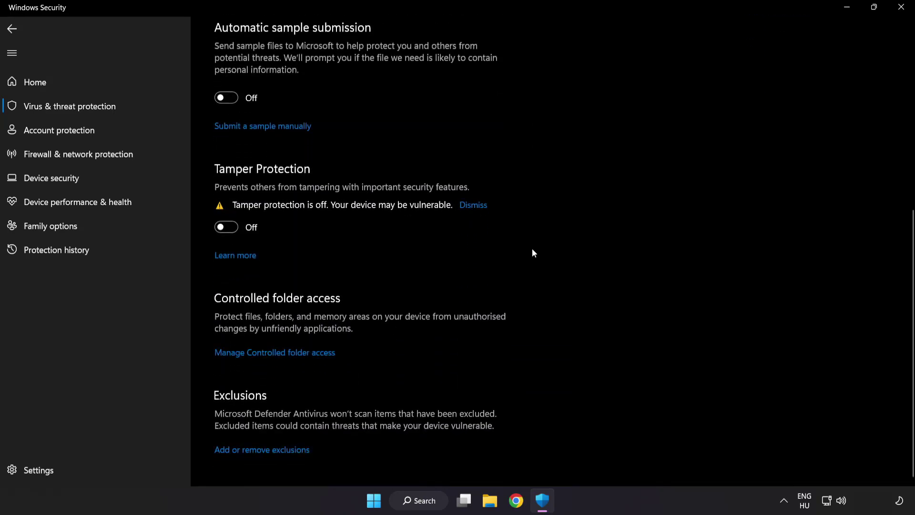
Open the Exclusions page, which lists chrome.exe, and start adding a File exclusion.
left_click(266, 452)
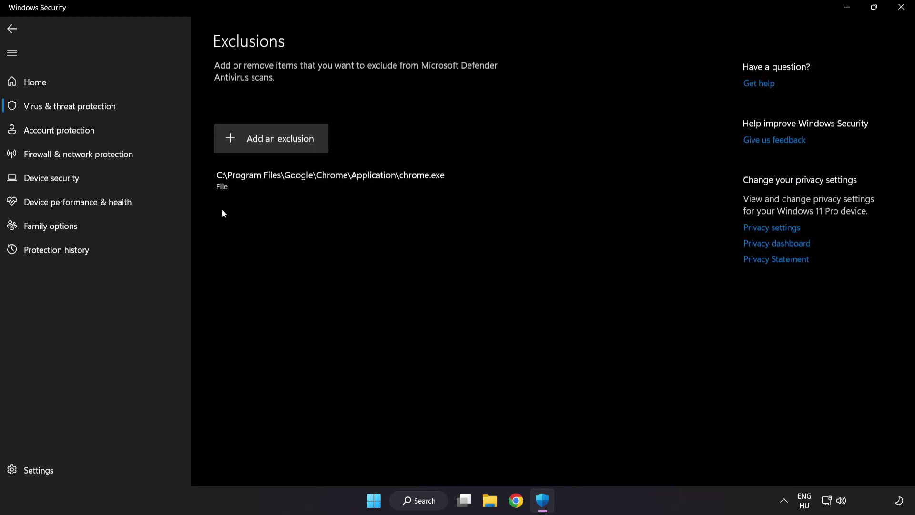
left_click(273, 146)
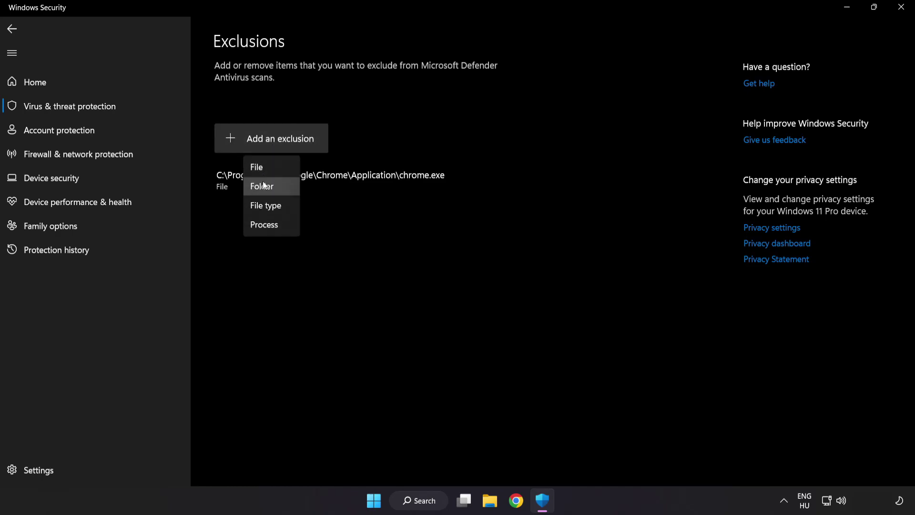
left_click(266, 168)
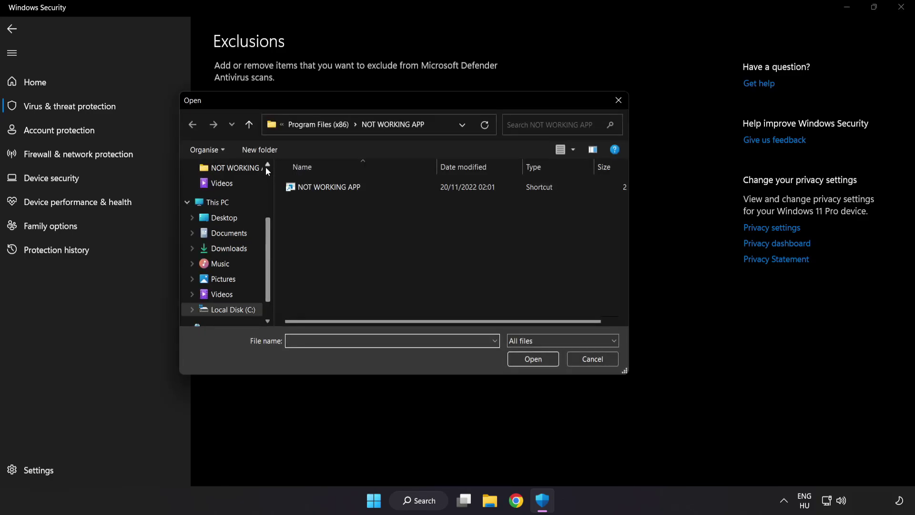
Browse to the C:\Program Files (x86)\NOT WORKING APP folder in the file picker.
left_click(293, 128)
left_click(300, 124)
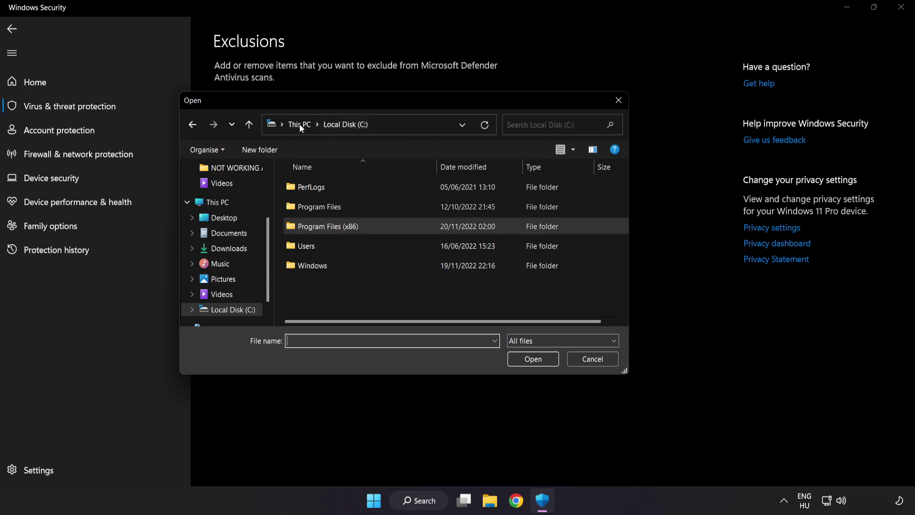
left_click(301, 125)
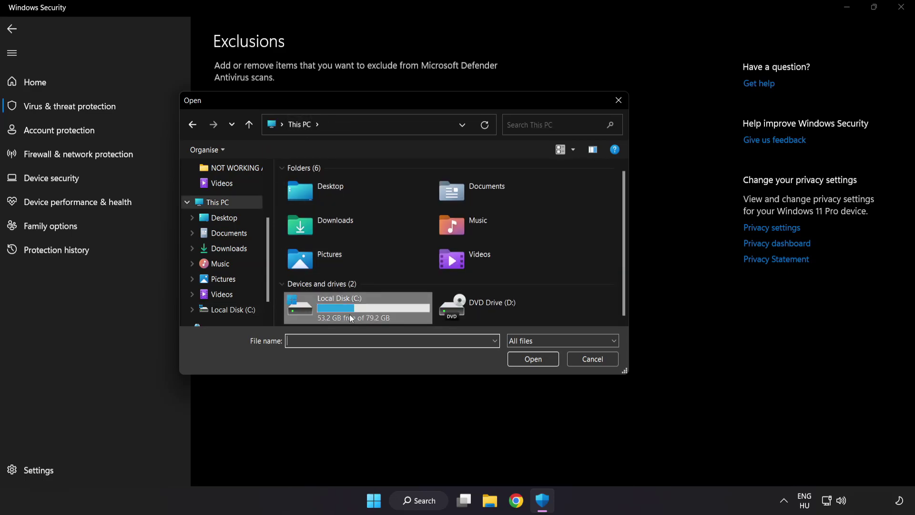
double_click(342, 310)
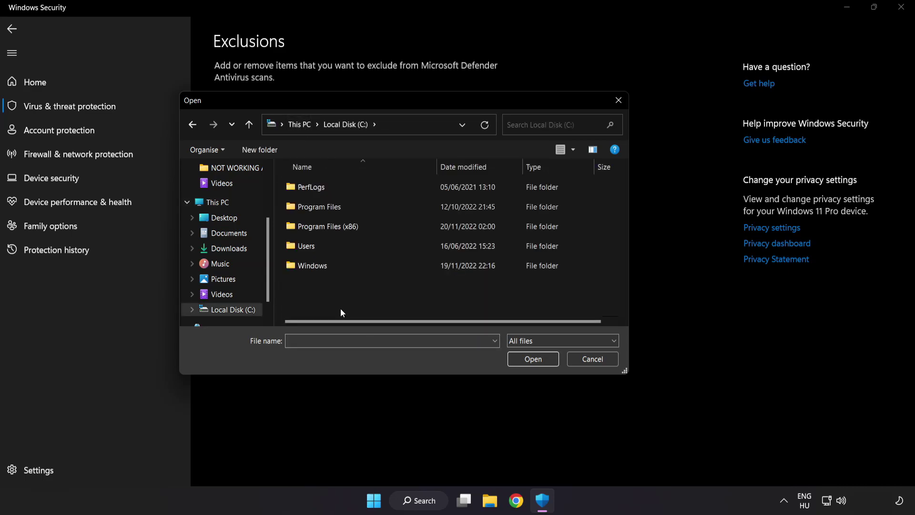
double_click(352, 223)
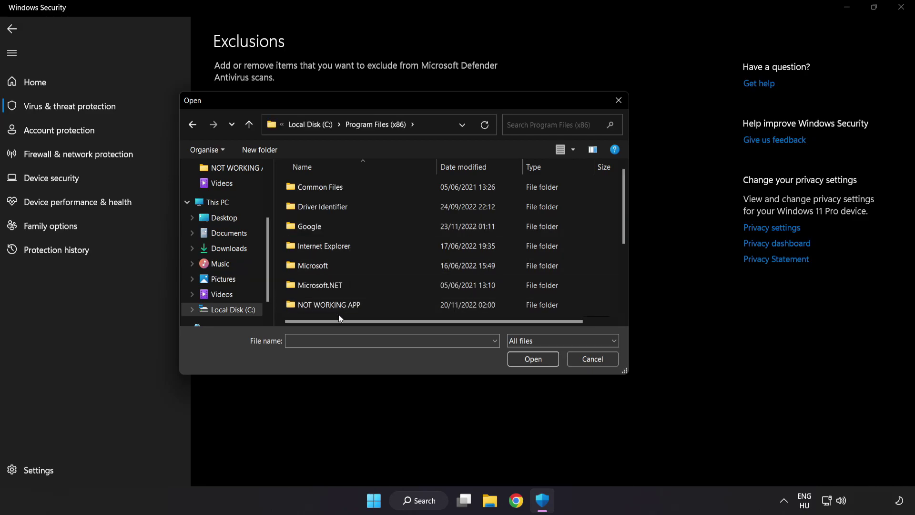
scroll(340, 299, "down", 1)
left_click(353, 248)
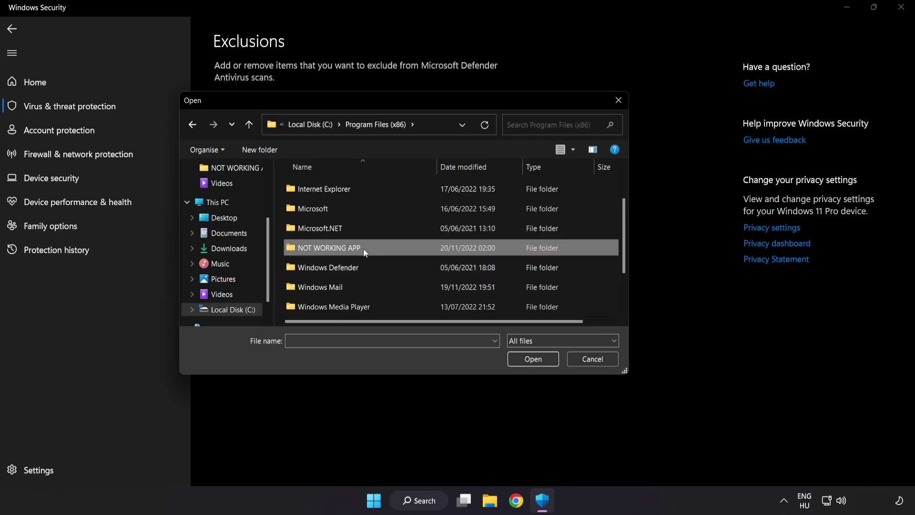
double_click(364, 248)
Submit the NOT WORKING APP shortcut as the excluded file and close Windows Security.
left_click(319, 190)
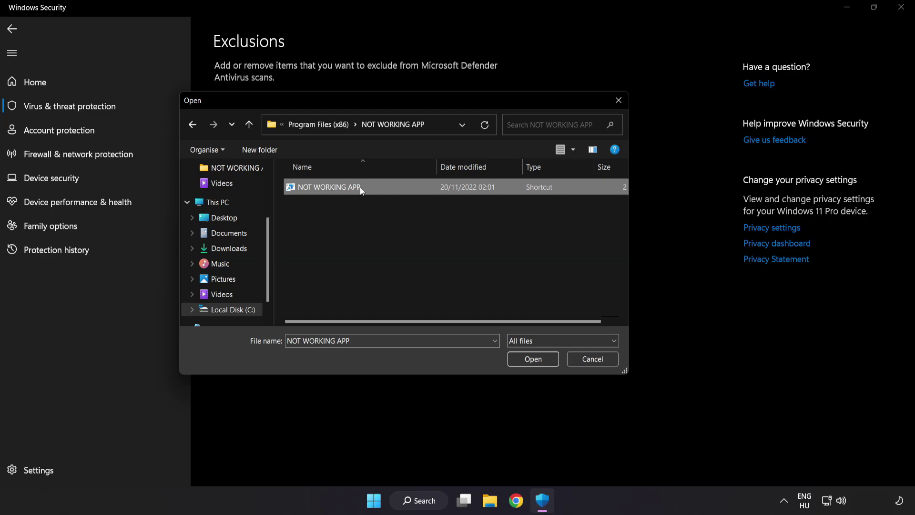
left_click(534, 362)
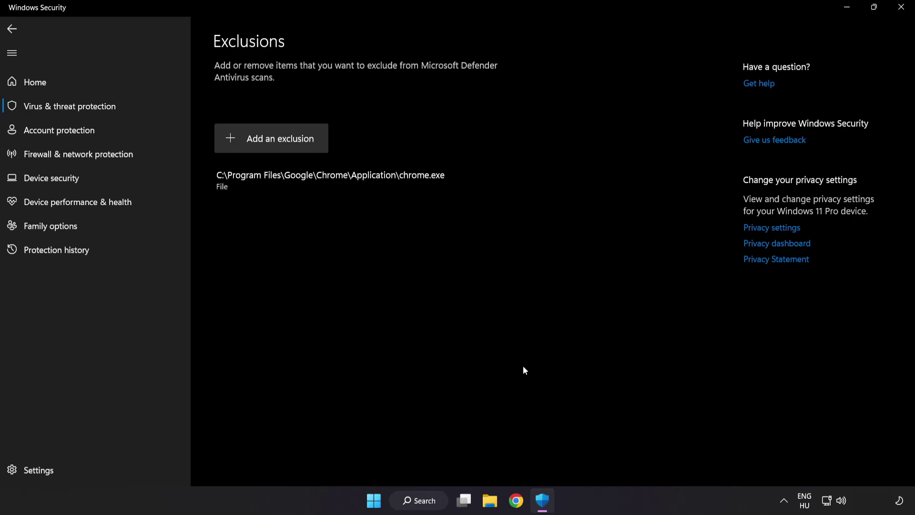
left_click(898, 14)
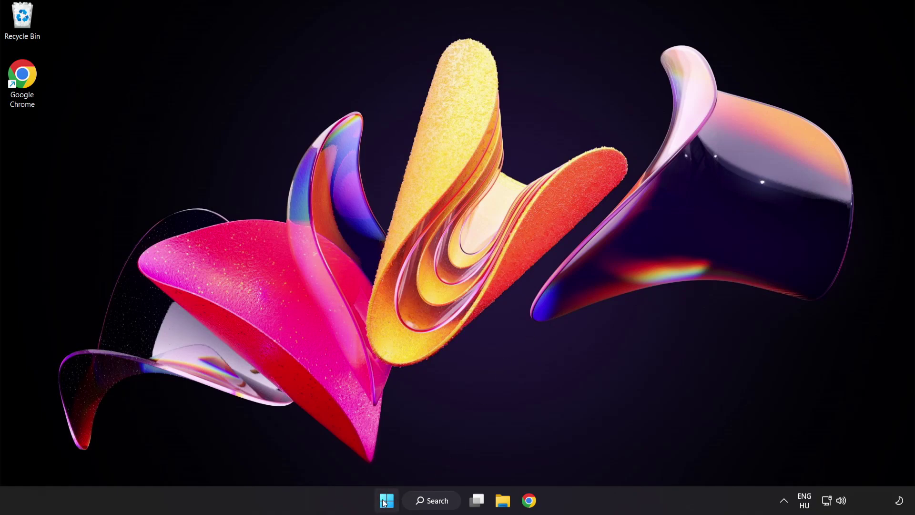
From the Start menu, show the power menu with Sleep, Shut down and Restart.
left_click(386, 500)
left_click(607, 459)
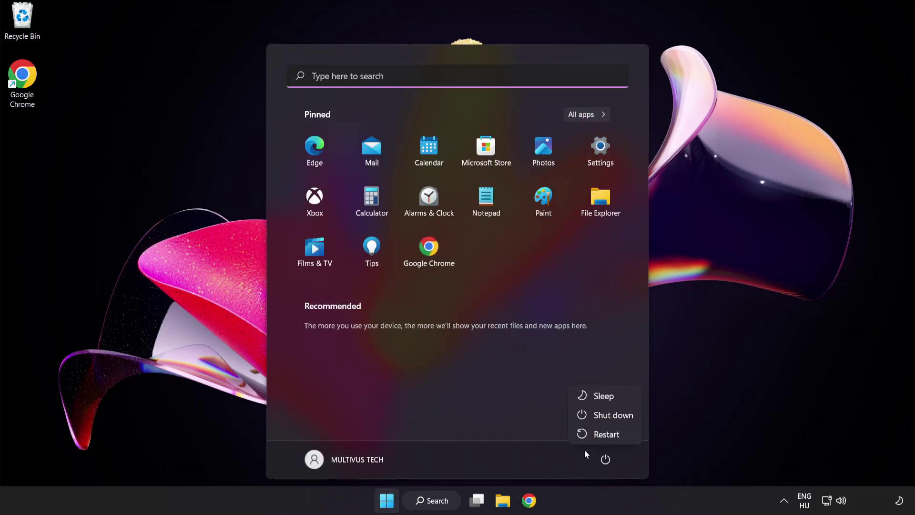